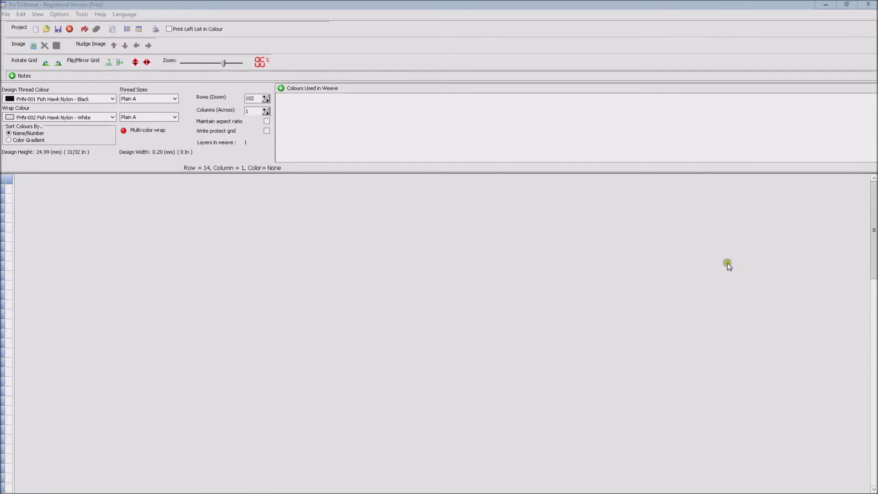
Open Help > About to check that PicToWeave is version 3.8.1.2
click(139, 4)
click(102, 14)
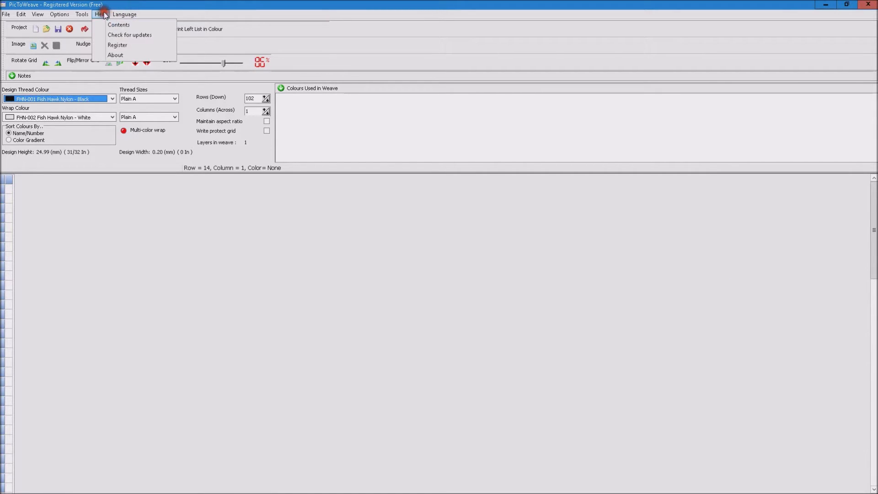
click(120, 55)
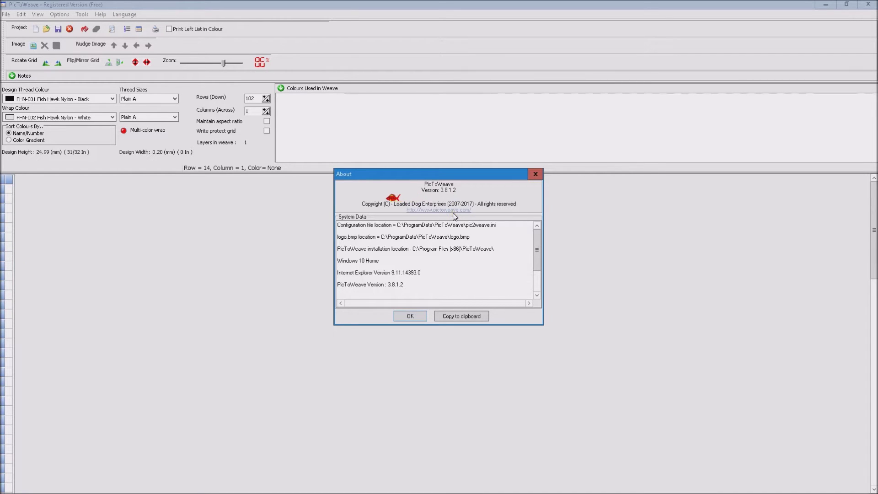
Close the About box and remove the empty grid lines from the design
click(417, 314)
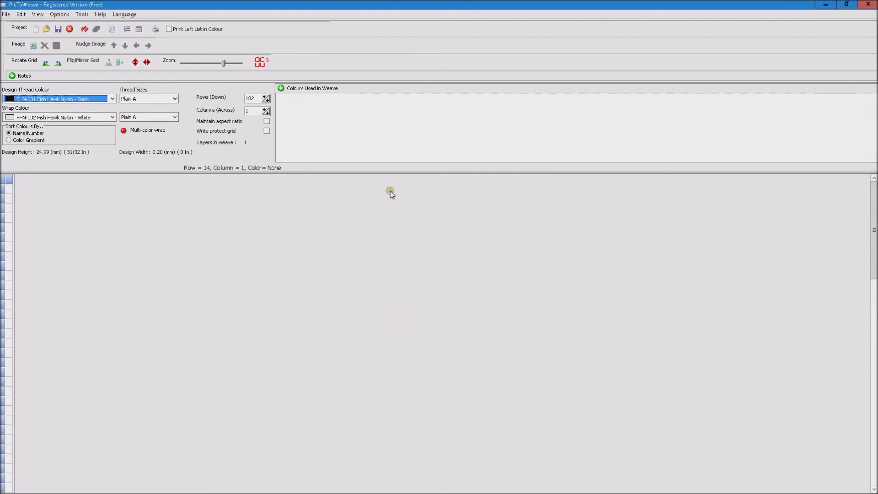
click(20, 14)
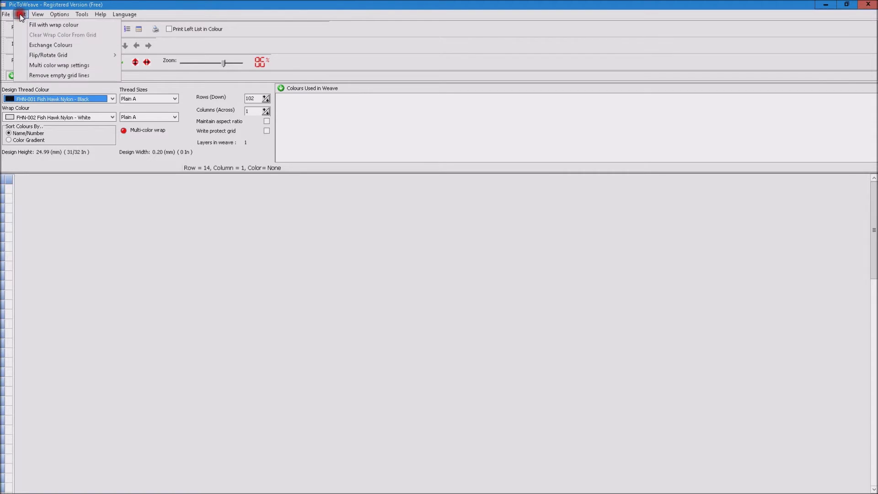
click(92, 77)
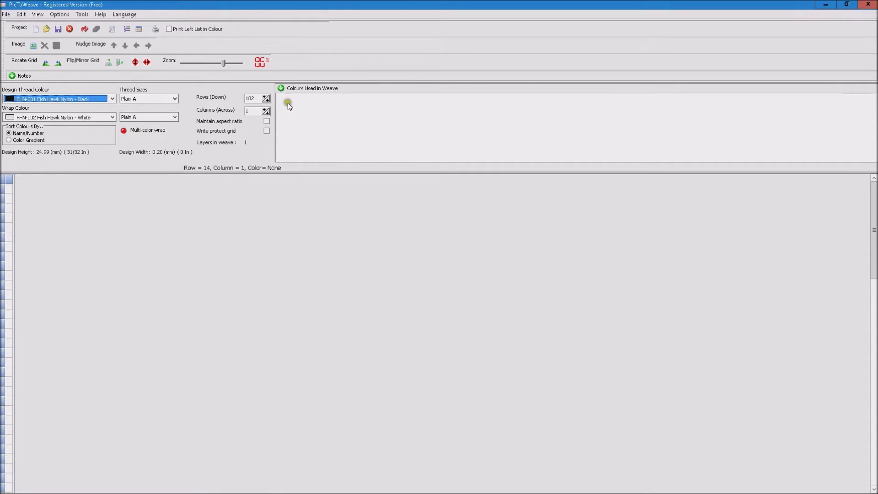
Resize the blank grid to 60 columns across by 60 rows down (14.70 mm high)
click(252, 112)
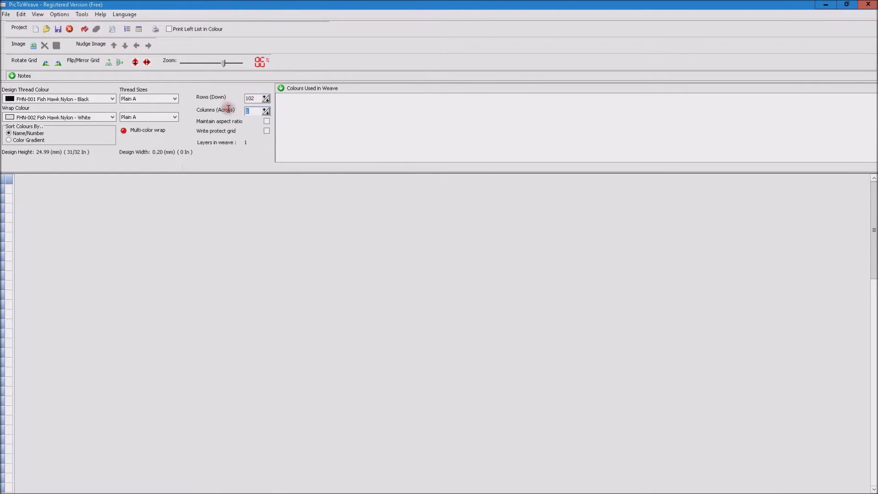
text(60)
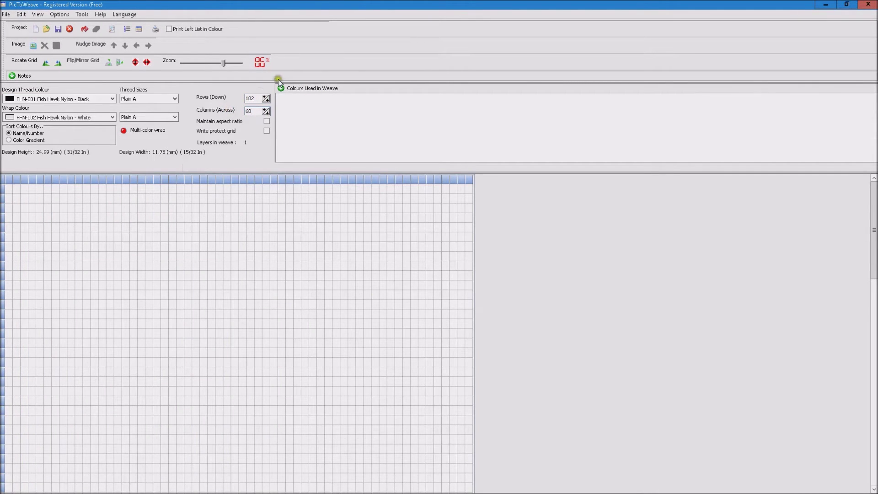
click(256, 99)
double_click(251, 98)
text(60)
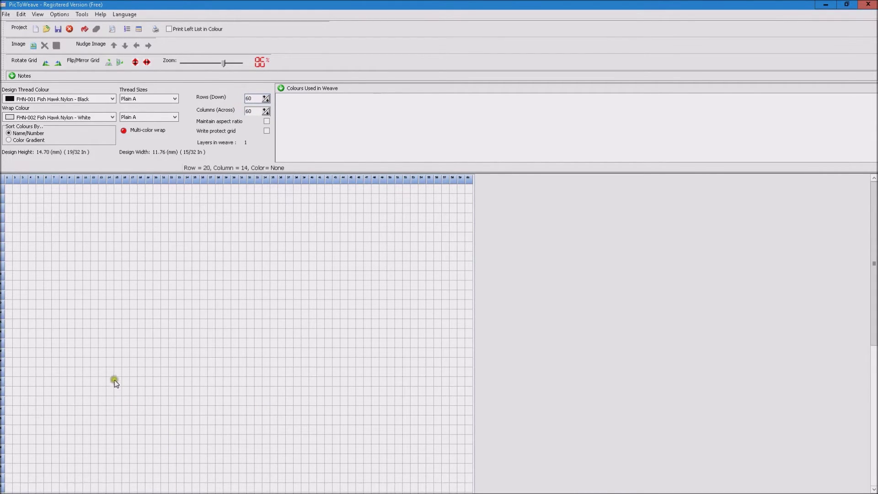
Paint a black fish outline with an eye, mouth and bottom edge across the grid
mouse_move(120, 273)
mouse_down()
mouse_move(136, 331)
mouse_move(138, 415)
mouse_move(92, 476)
mouse_move(238, 376)
mouse_move(333, 293)
mouse_move(444, 362)
mouse_move(324, 427)
mouse_move(179, 287)
mouse_move(124, 265)
mouse_up()
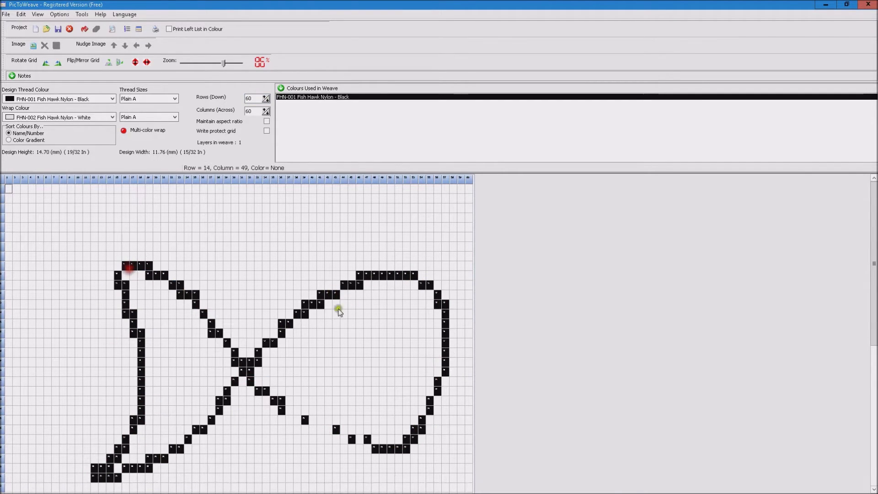
drag(397, 323, 408, 323)
mouse_move(414, 372)
mouse_down()
mouse_move(354, 370)
mouse_move(351, 332)
mouse_up()
drag(289, 419, 367, 430)
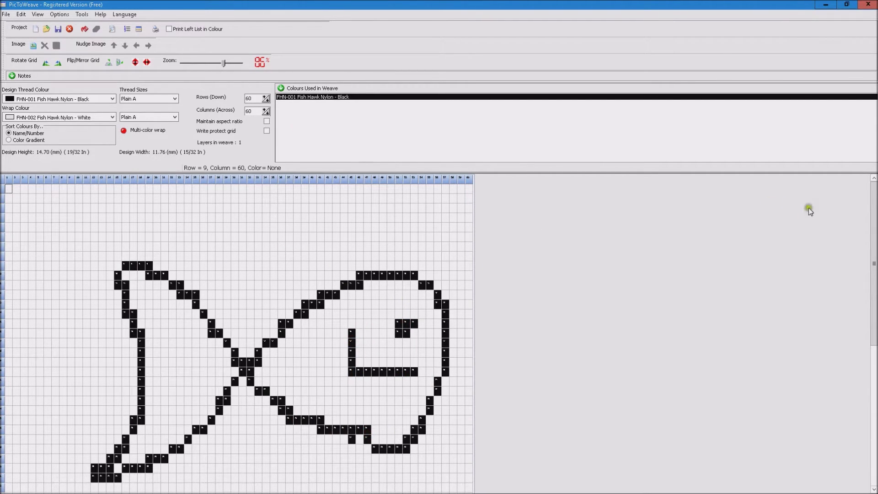
mouse_move(874, 195)
mouse_down()
mouse_move(874, 311)
mouse_move(873, 193)
mouse_up()
click(126, 30)
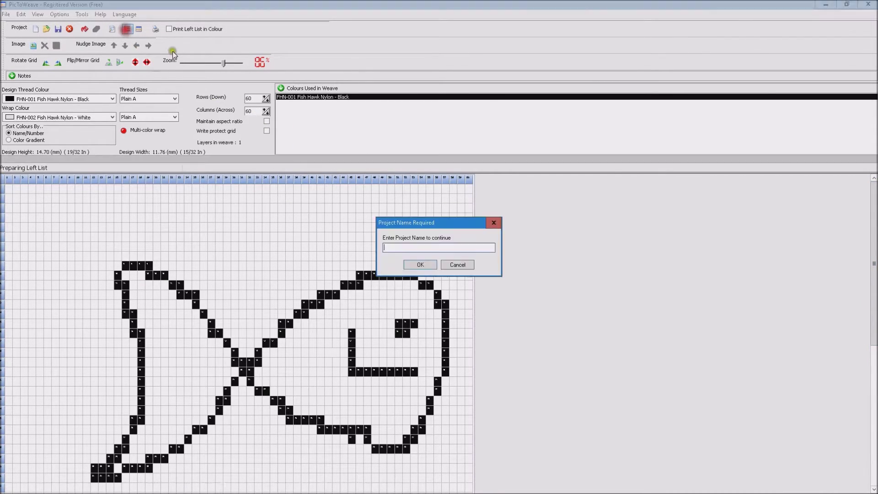
text(test)
click(424, 262)
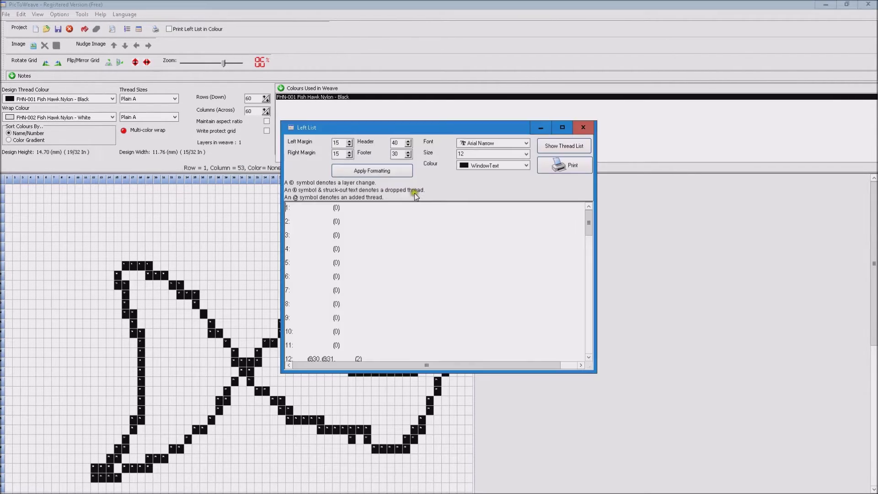
drag(590, 221, 581, 169)
click(581, 128)
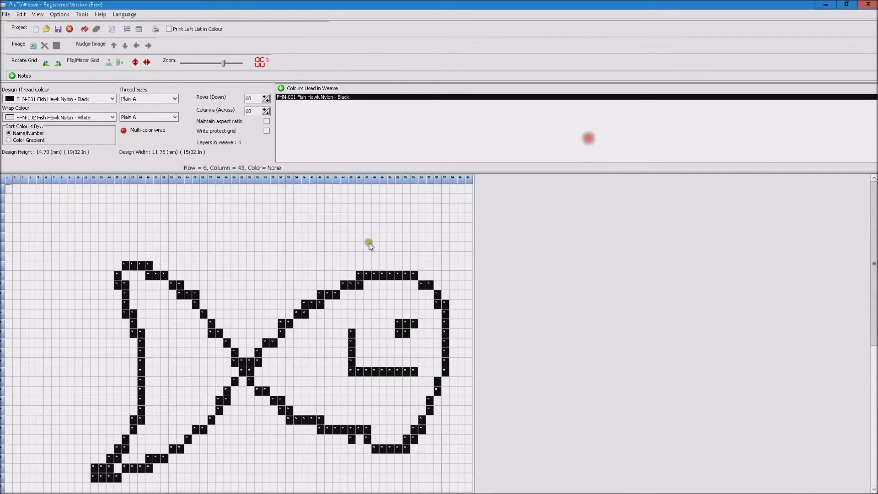
Trim the empty rows and columns, leaving the fish on a 23 × 46 grid, 5.63 mm high
click(23, 14)
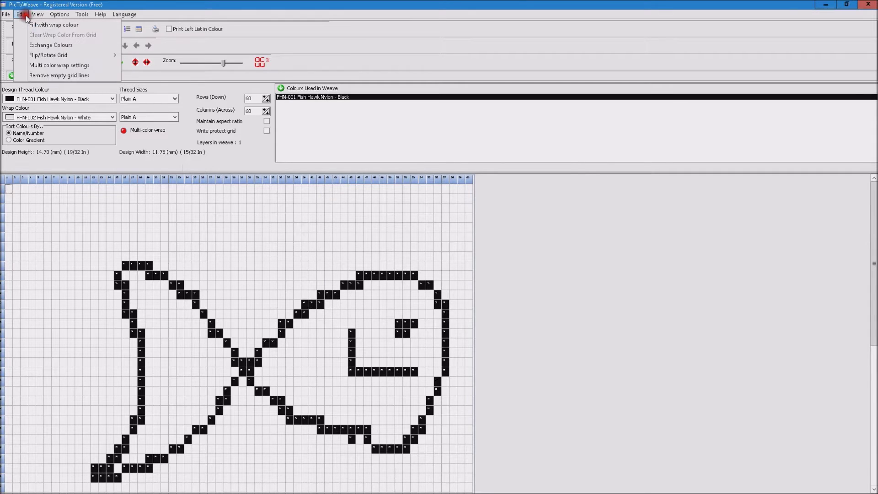
click(27, 74)
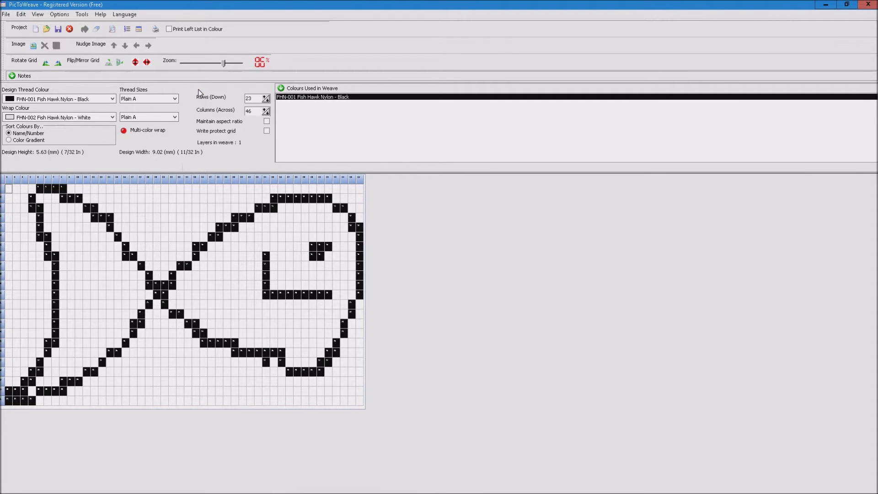
click(82, 15)
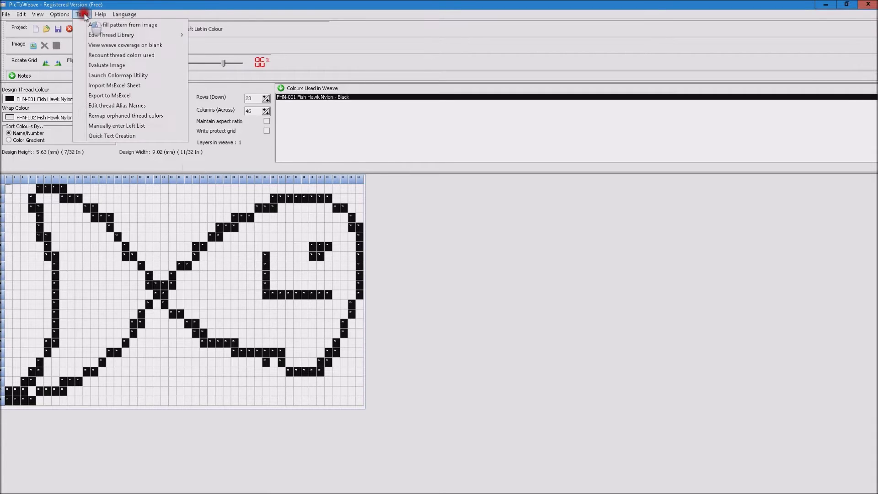
Start Quick Text Creation, which shows Sample Text in Comic Sans MS at size 23
click(158, 136)
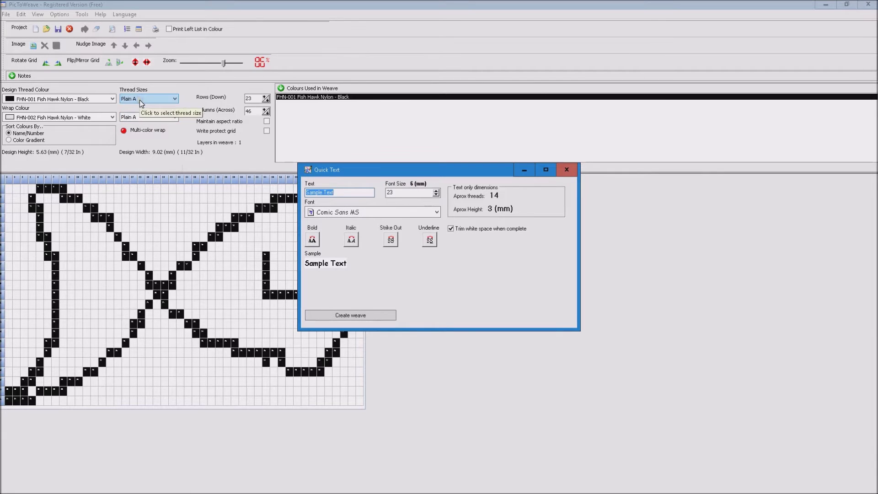
Raise the Quick Text font size to 90 (22 mm), about 53 threads and 13 mm high
drag(437, 190, 437, 192)
click(437, 190)
click(437, 190)
click(437, 190)
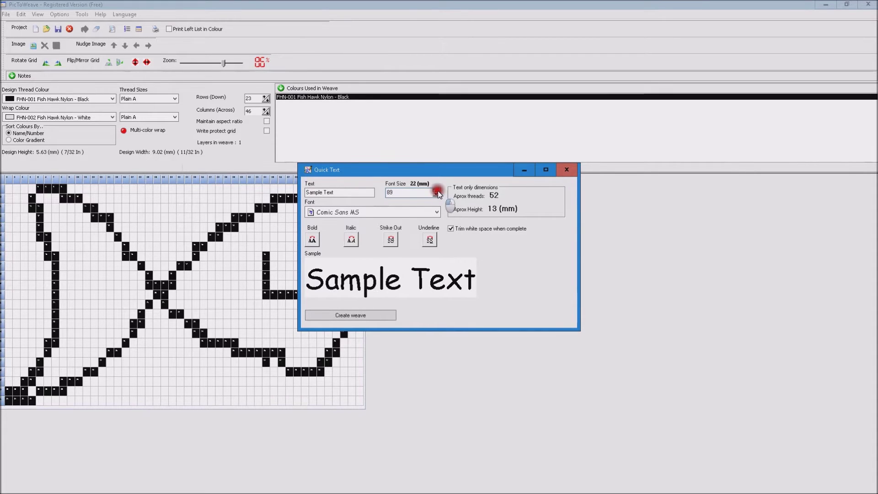
click(437, 190)
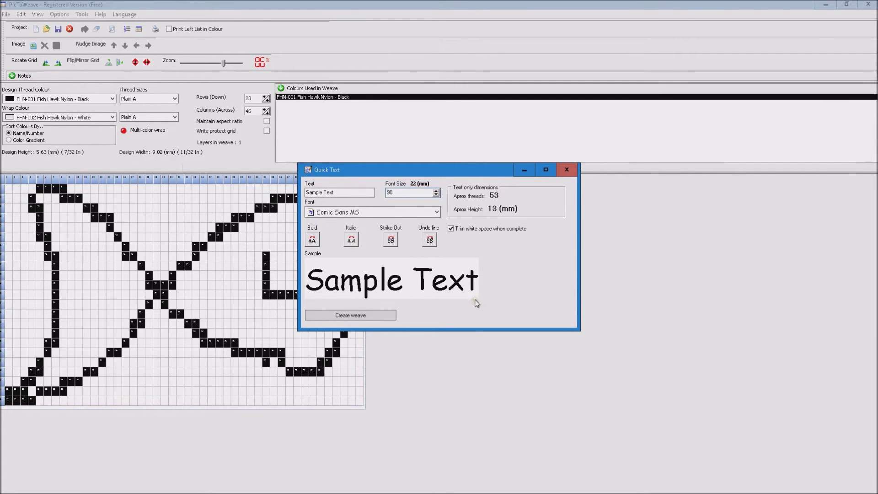
click(345, 192)
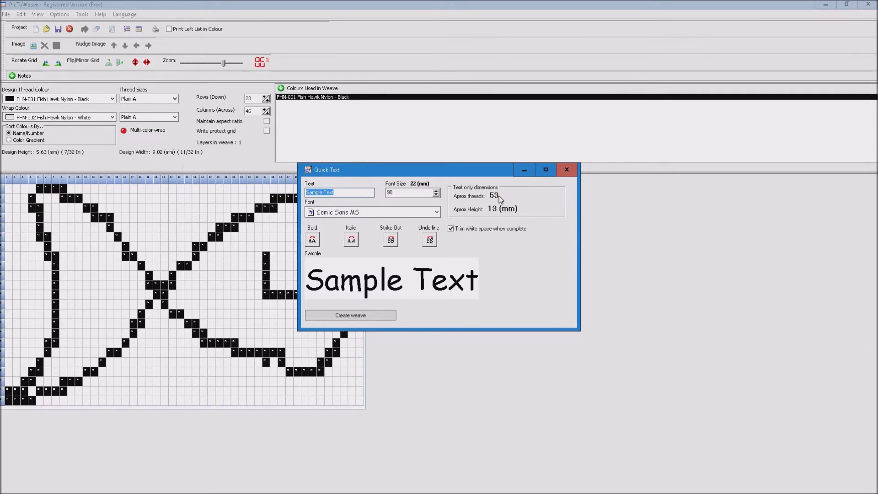
click(535, 173)
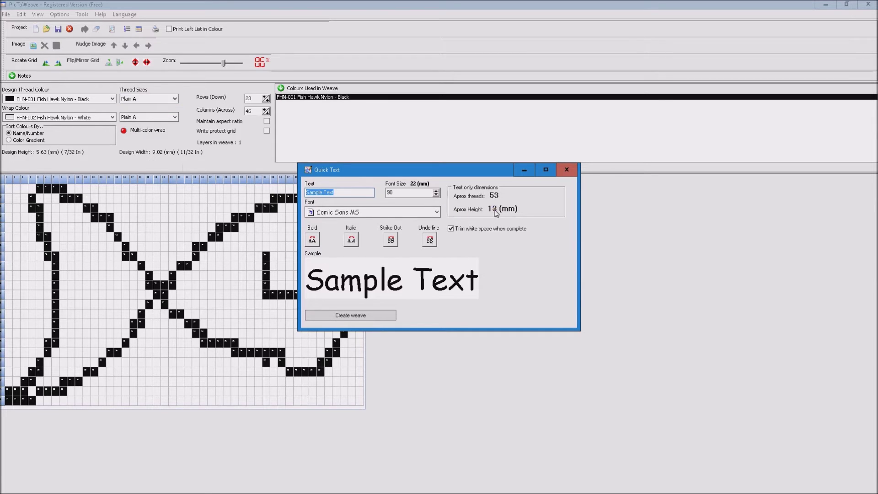
Switch the Quick Text font to Milkshake and replace the sample text with 'Owen'
click(437, 212)
drag(438, 254, 434, 441)
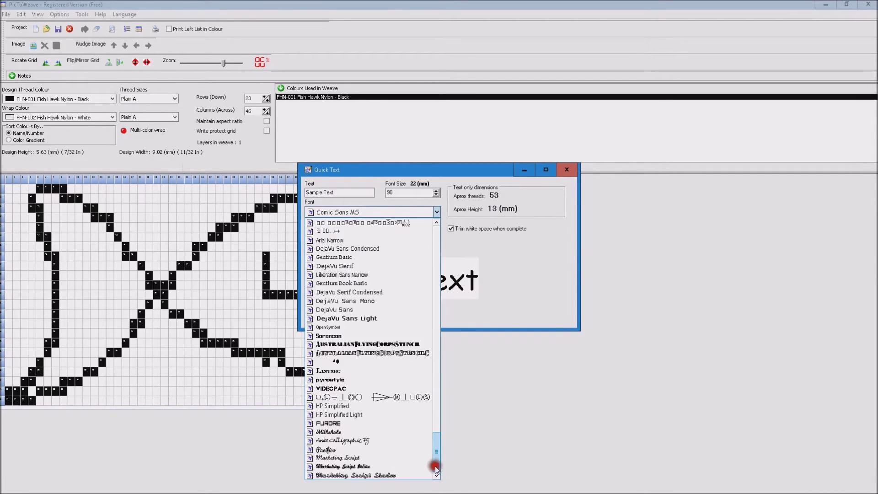
click(375, 432)
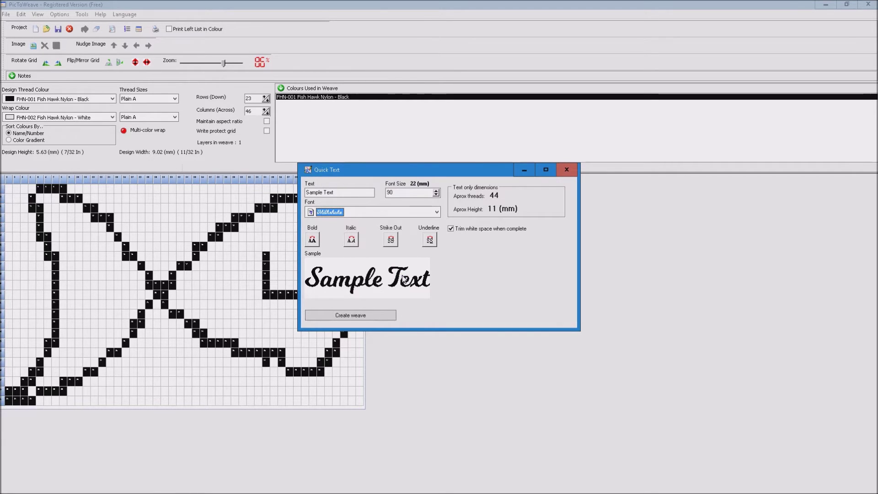
drag(340, 192, 307, 194)
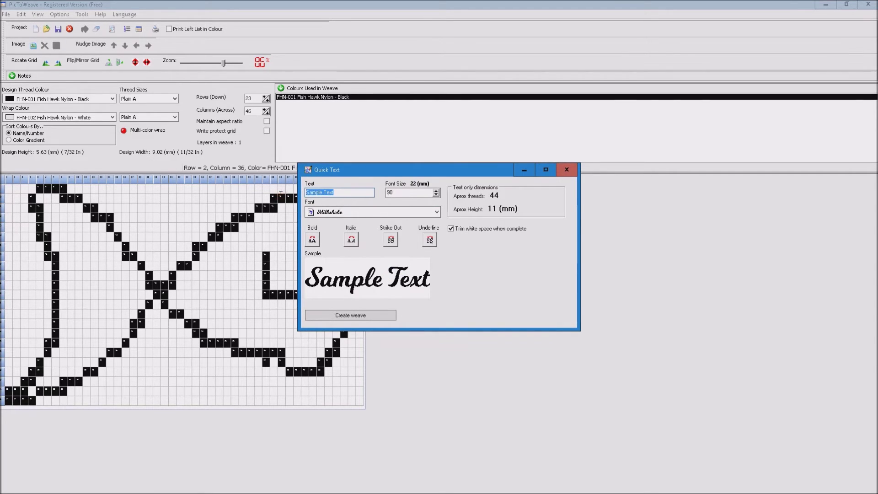
text(Owen)
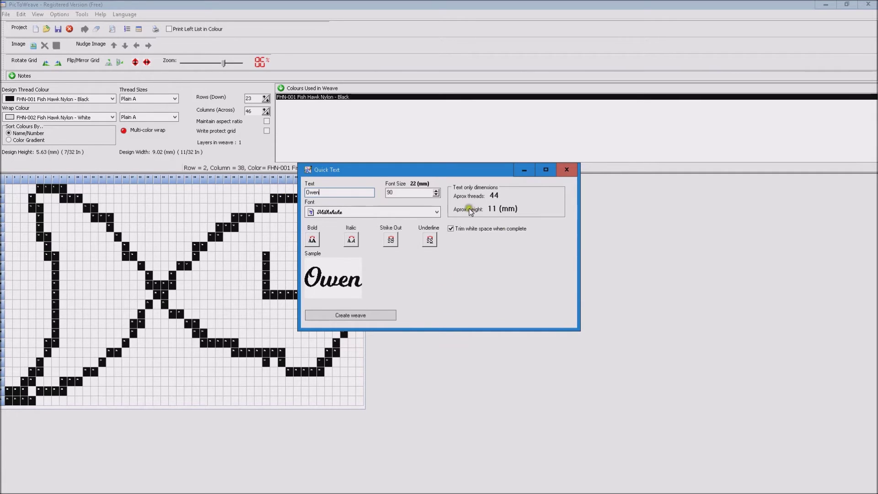
Raise the font size to 116, making 'Owen' about 57 threads and 14 mm high
click(437, 190)
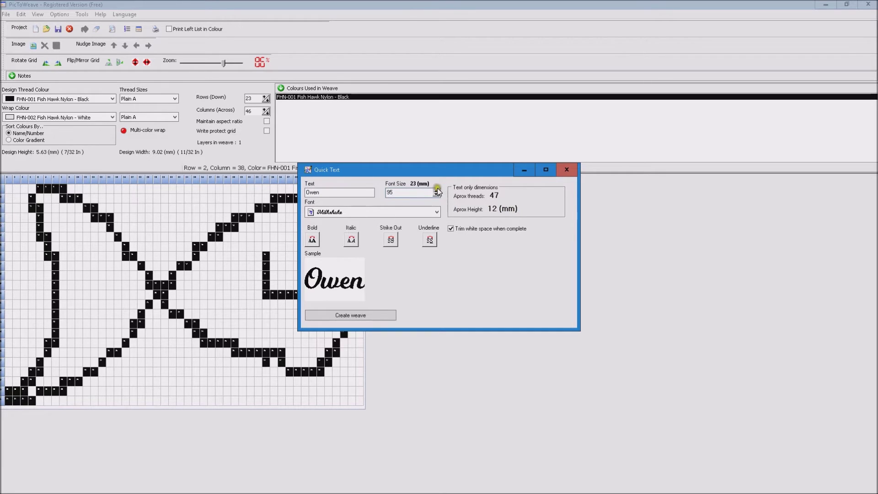
click(437, 191)
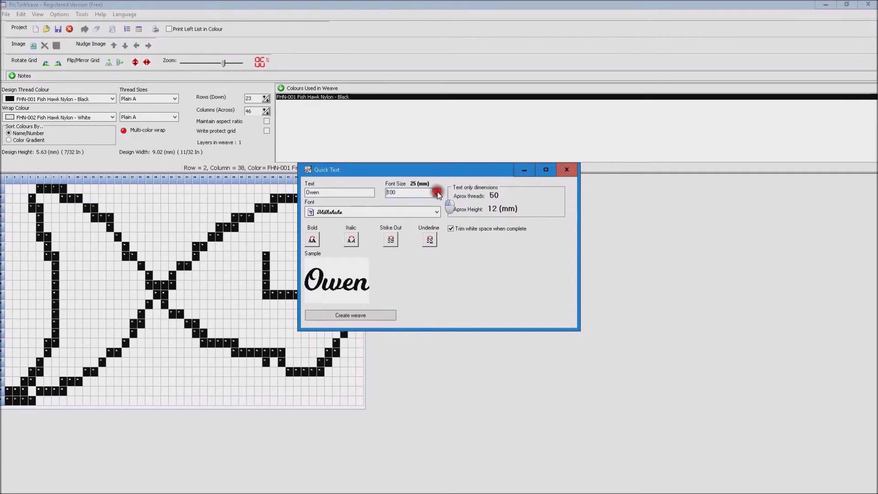
click(437, 191)
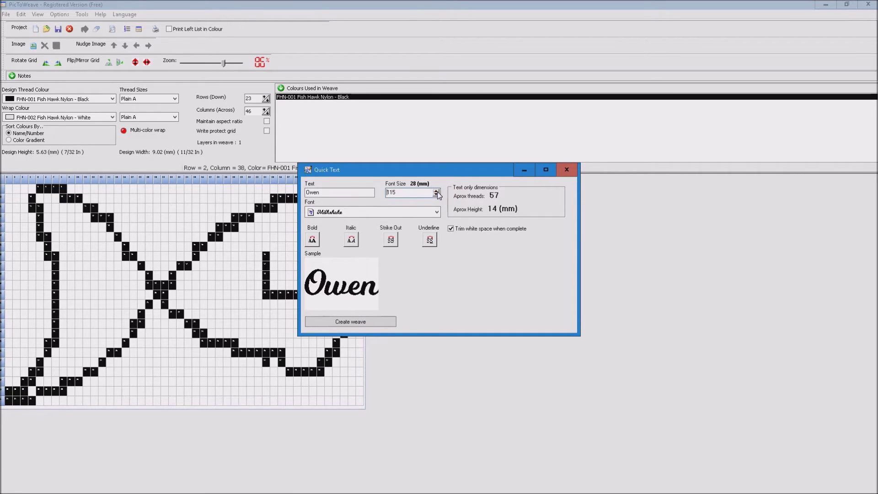
click(437, 192)
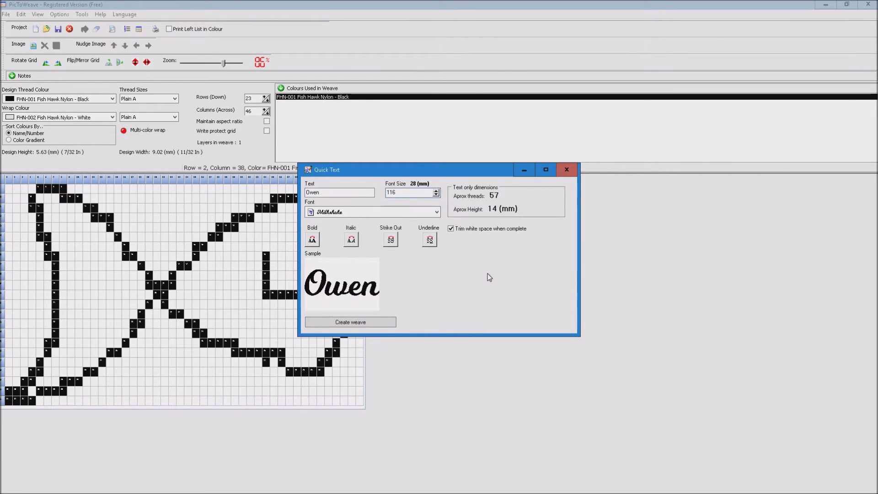
click(478, 285)
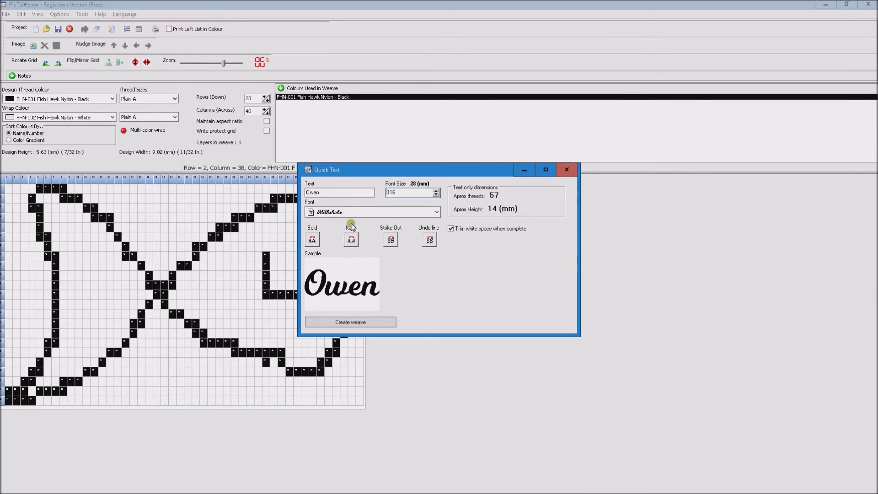
click(361, 323)
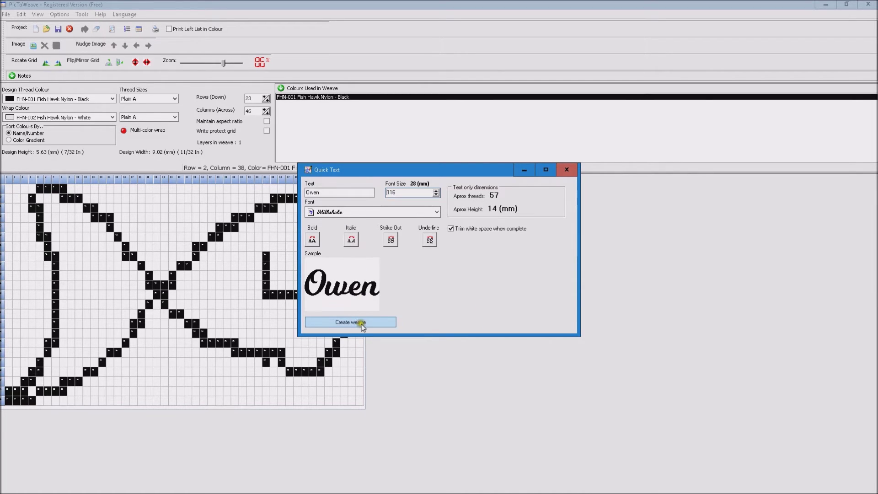
Try bold, then set the name 'Owen' in italic
click(312, 240)
click(351, 240)
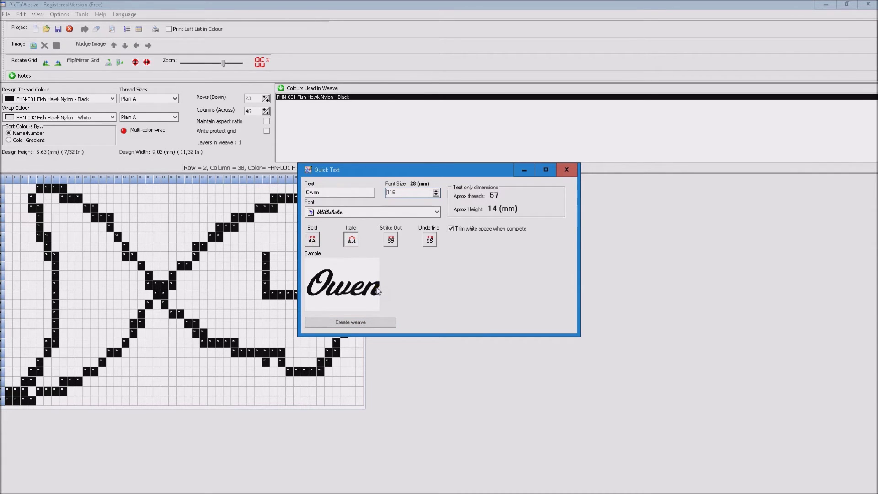
click(327, 195)
click(309, 192)
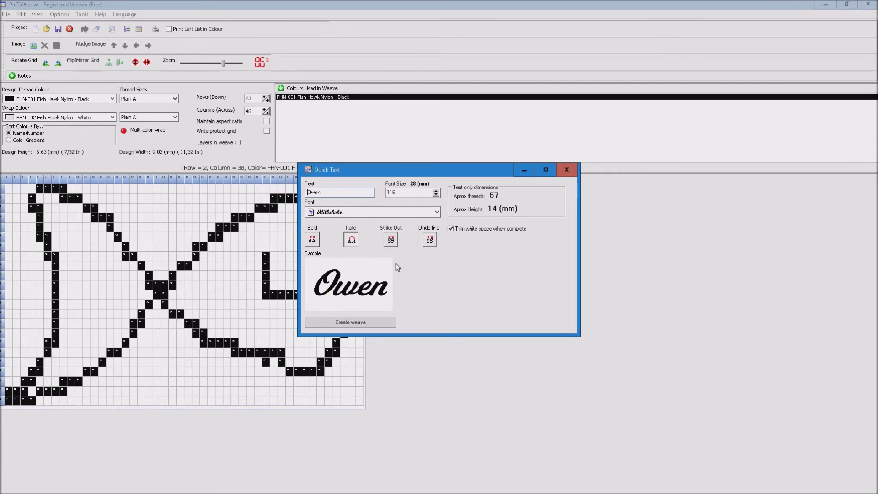
click(350, 240)
click(350, 241)
Preview underline and strike-through, remove both, then create the weave from the text
click(428, 240)
click(428, 240)
click(391, 239)
click(391, 239)
click(377, 322)
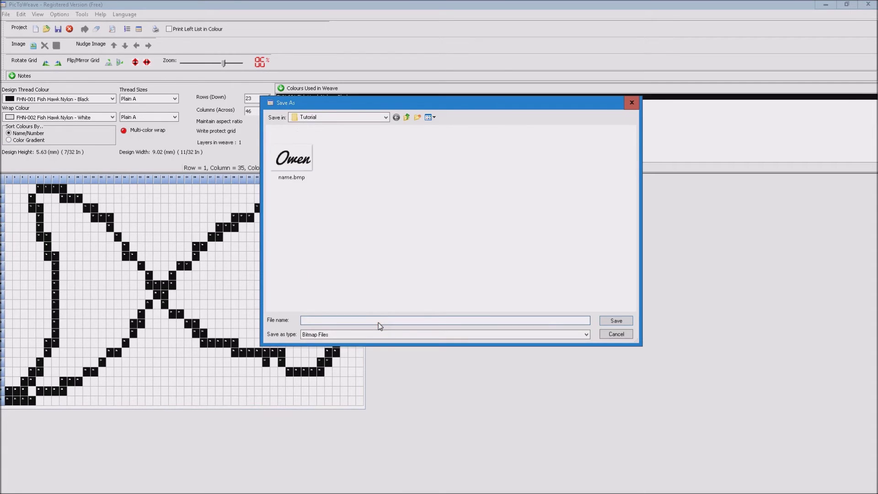
Save the text bitmap as name.bmp, replacing the existing file
click(308, 163)
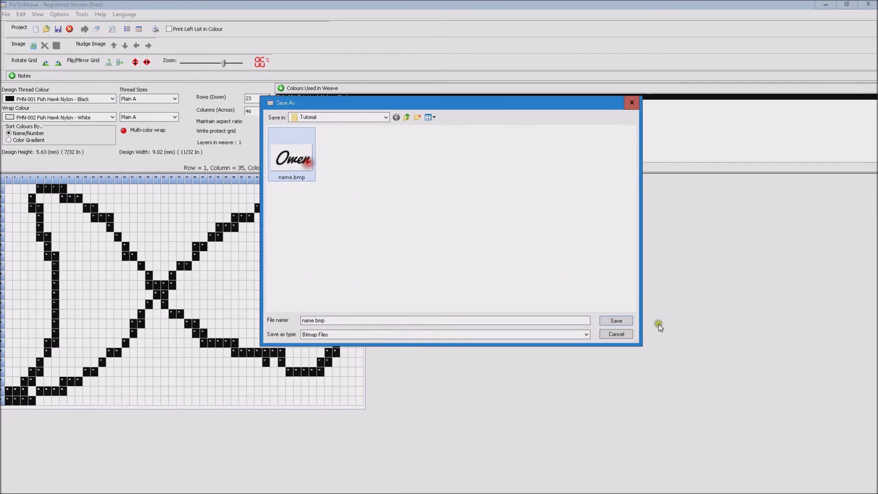
click(616, 321)
click(477, 255)
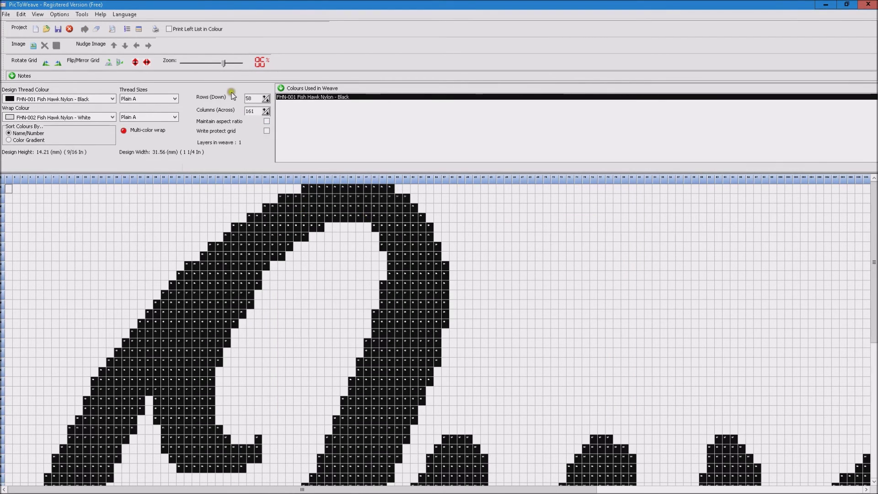
drag(222, 63, 186, 66)
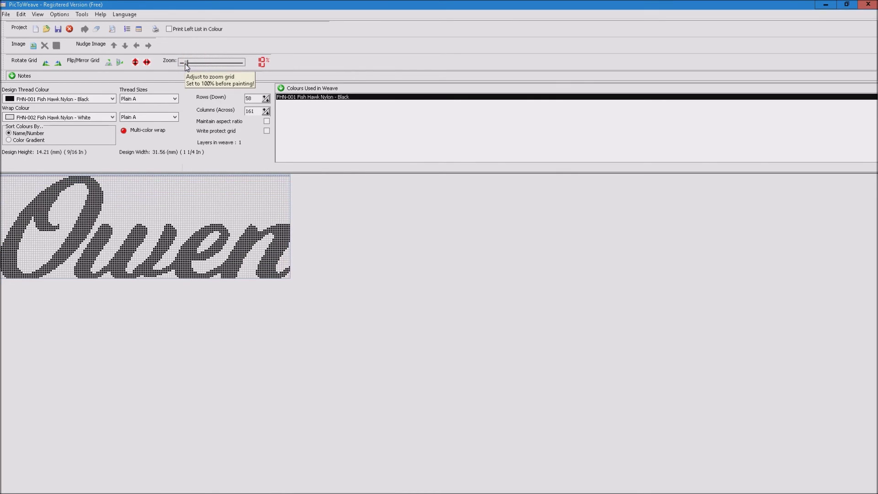
click(186, 65)
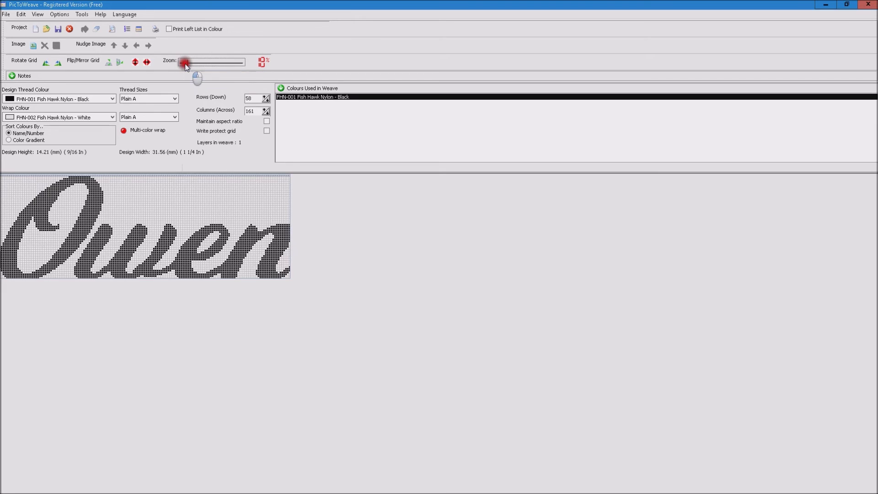
drag(186, 66, 222, 68)
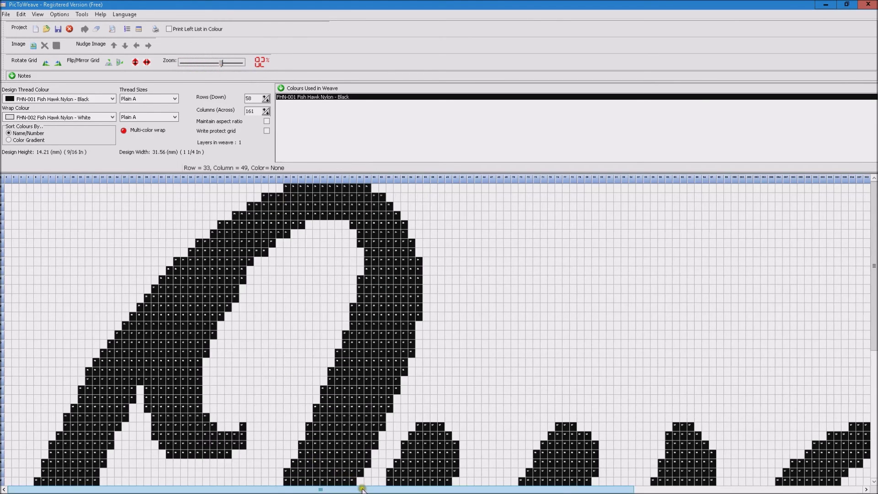
click(782, 482)
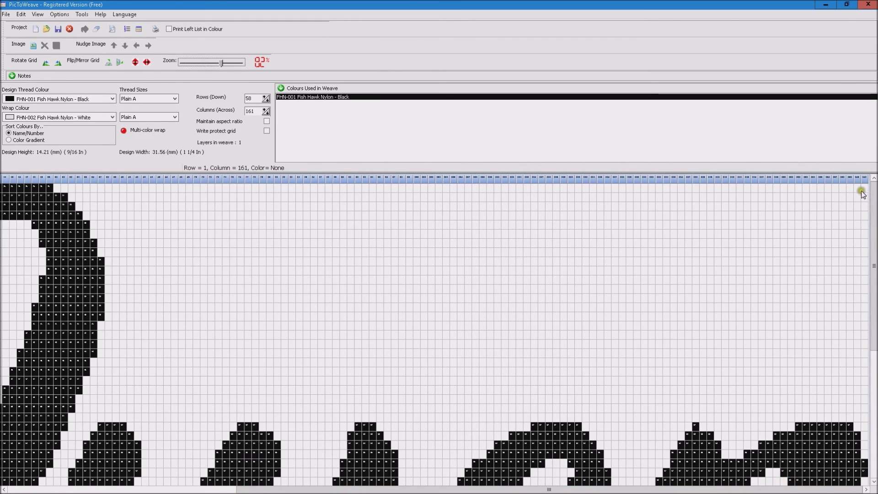
drag(873, 200, 874, 282)
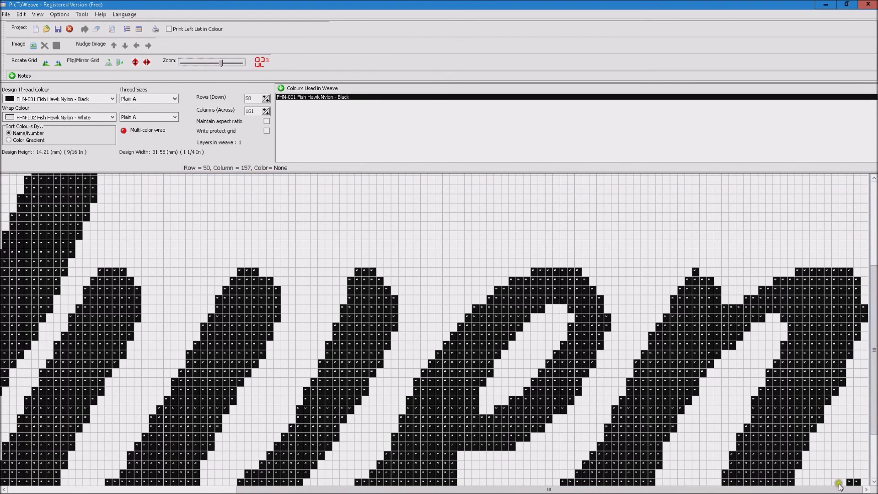
drag(874, 346, 874, 392)
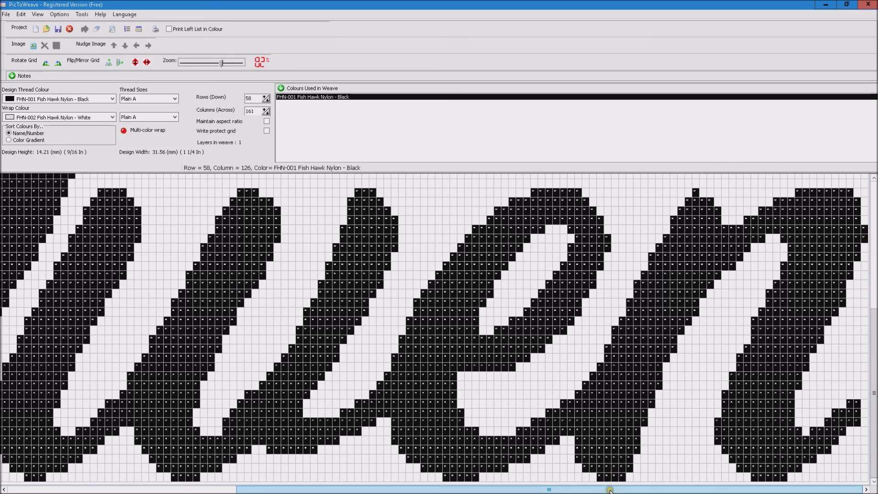
drag(610, 489, 381, 492)
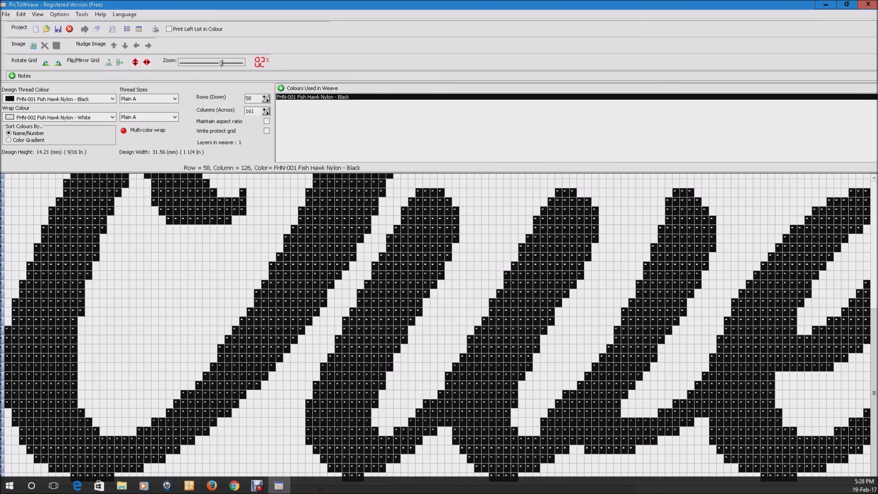
click(385, 489)
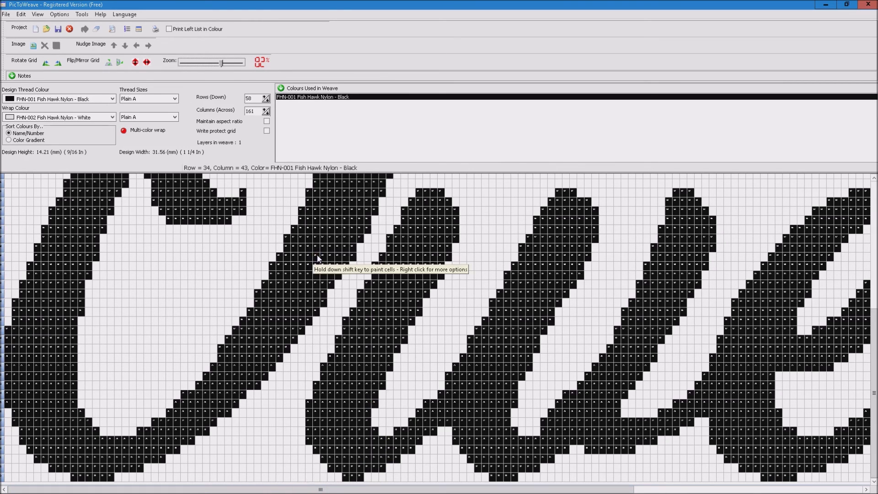
drag(873, 320, 875, 298)
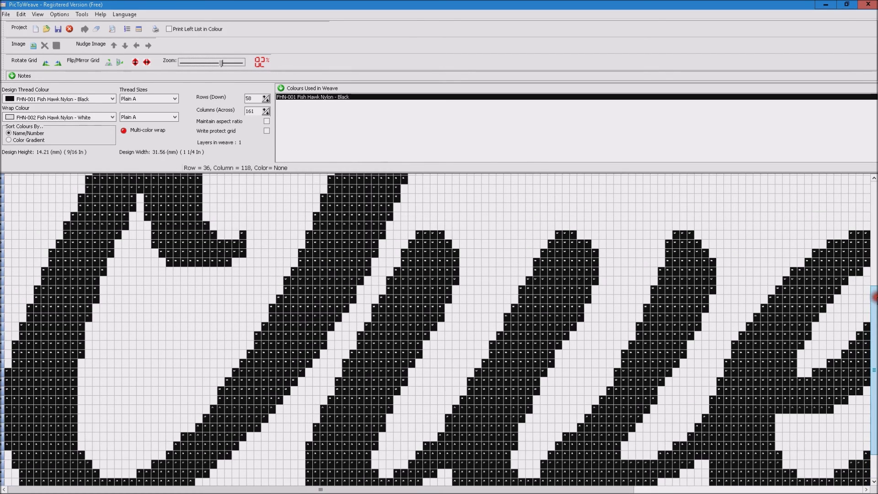
click(874, 239)
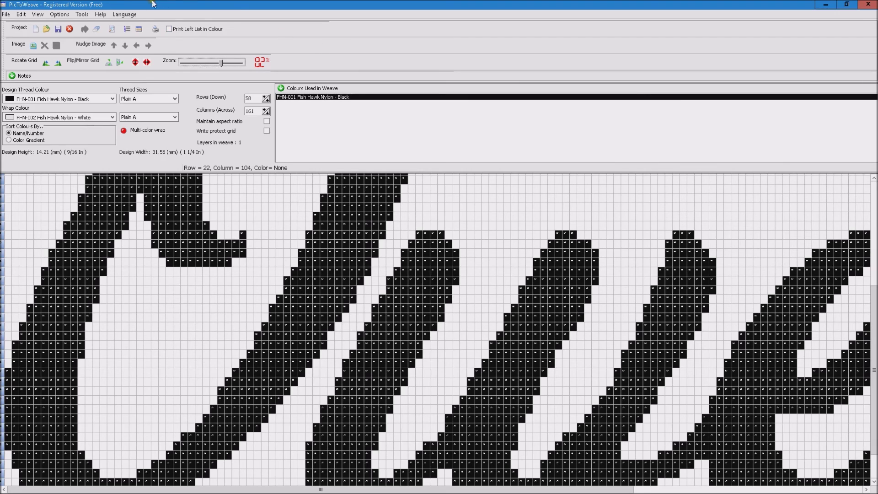
Show a print preview of the 'Owen' weave fitted to the page
click(112, 30)
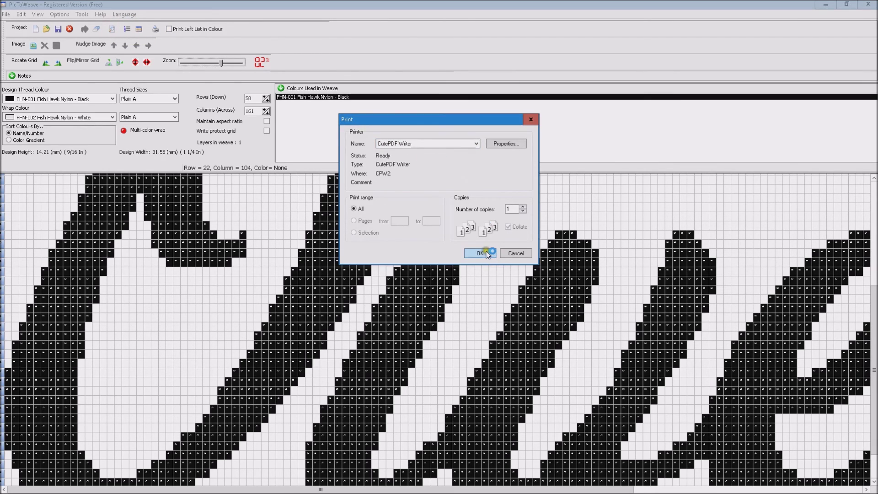
click(479, 253)
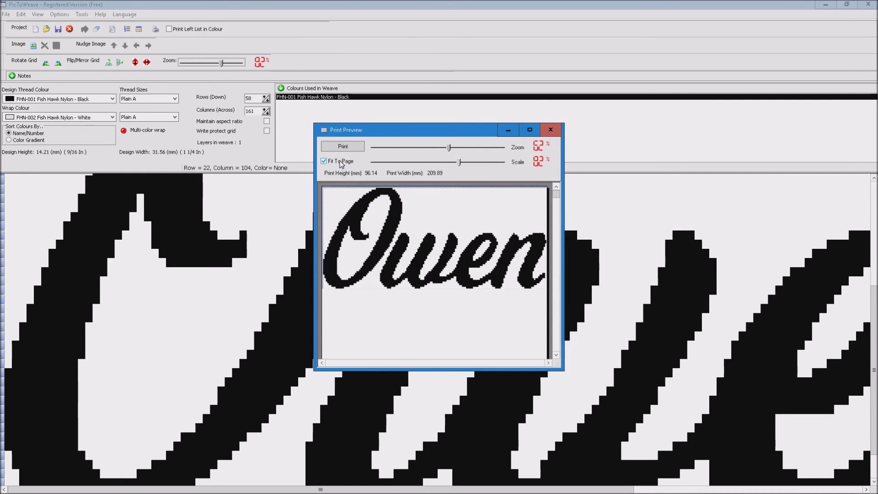
Untick Fit To Page, reduce print scale to 25% (about 14.7 mm high), then close the preview
click(340, 161)
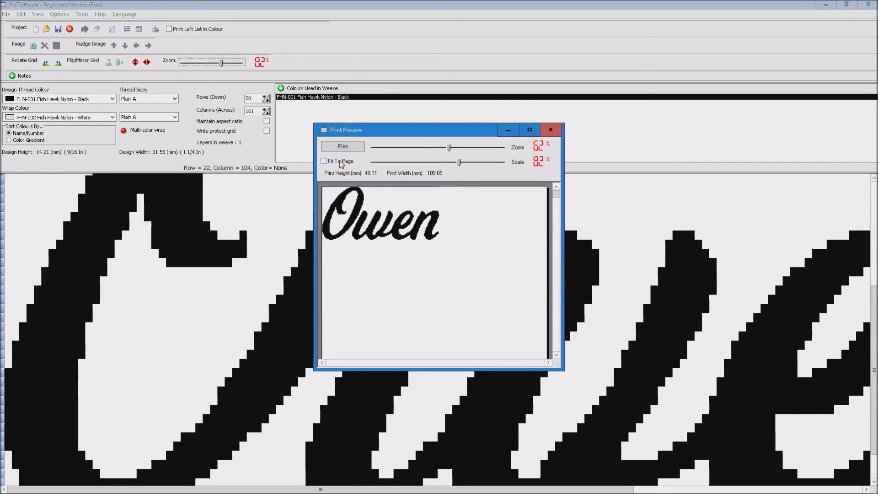
click(459, 163)
drag(458, 162, 418, 162)
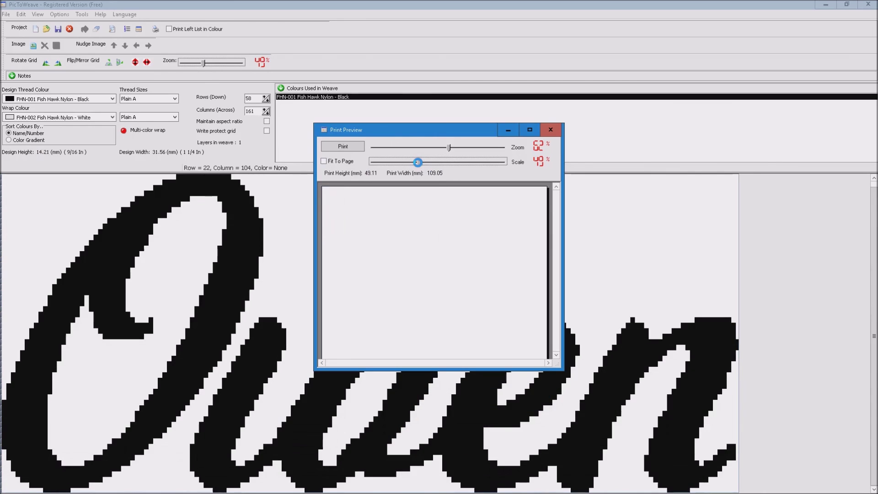
drag(417, 162, 402, 163)
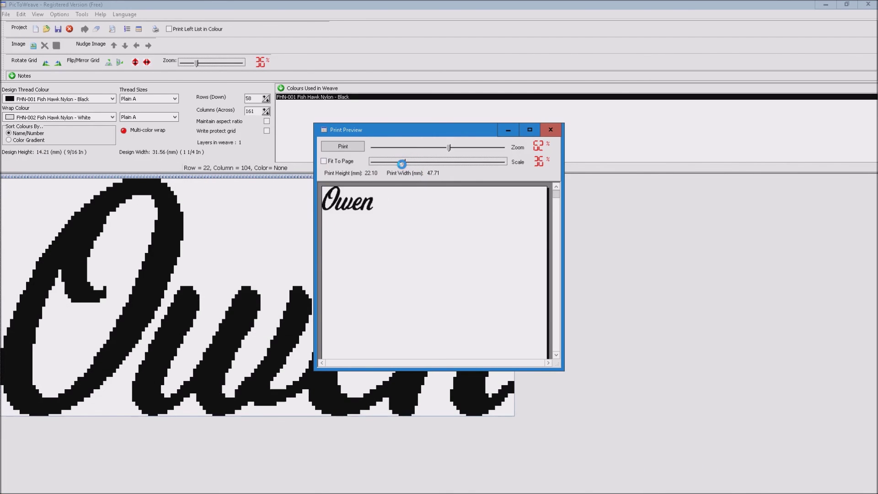
drag(401, 164, 393, 163)
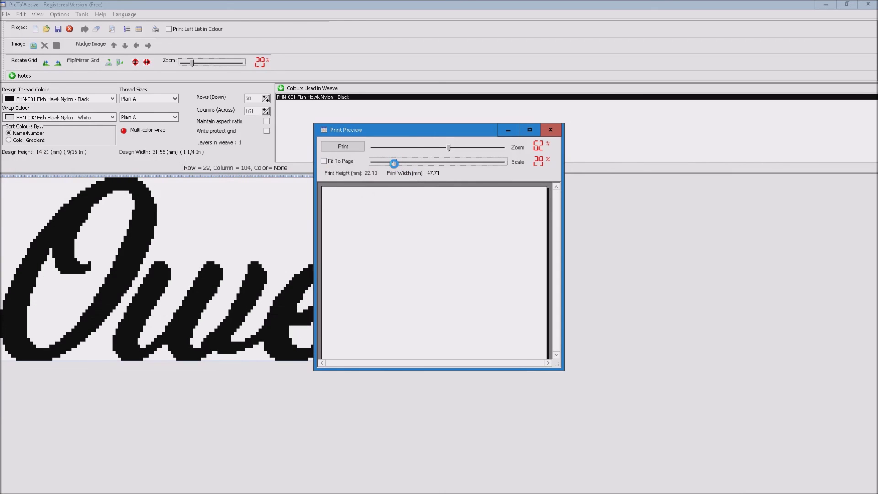
drag(394, 163, 390, 164)
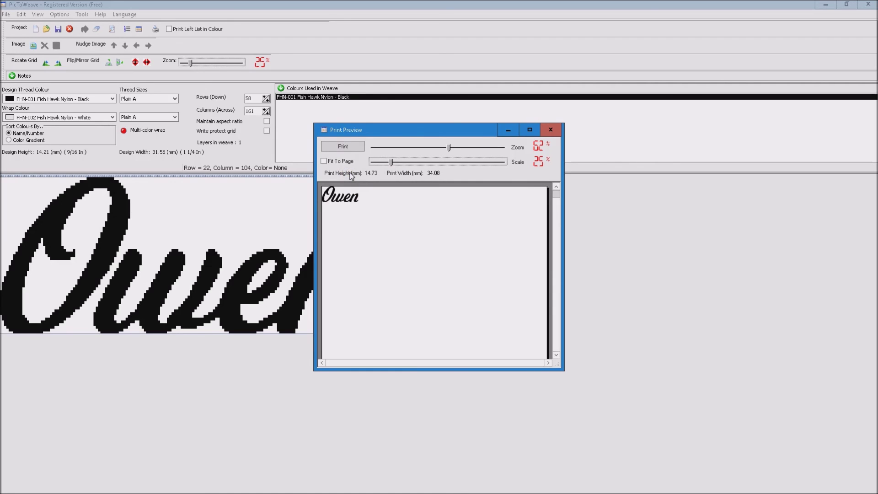
click(551, 130)
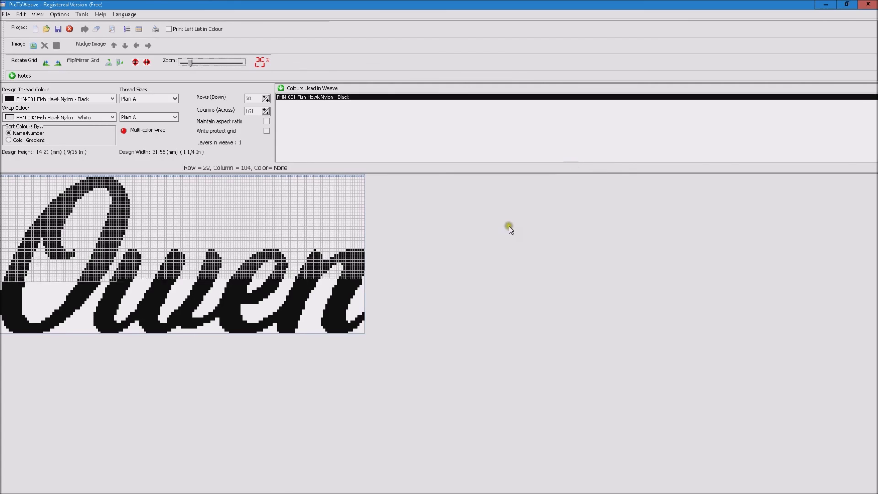